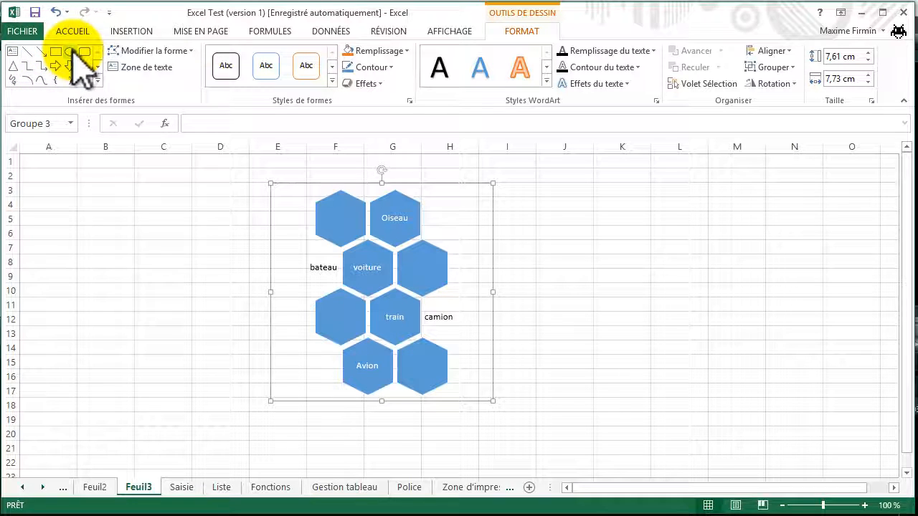
- Draw an isosceles triangle about 1.3 cm high and 1.64 cm wide beside the "Oiseau" hexagon
click(13, 66)
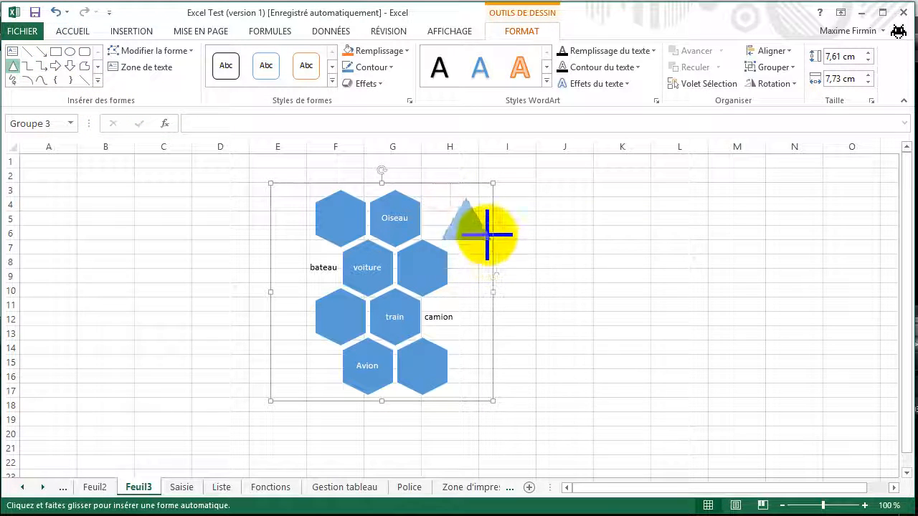
drag(486, 233, 486, 233)
click(528, 241)
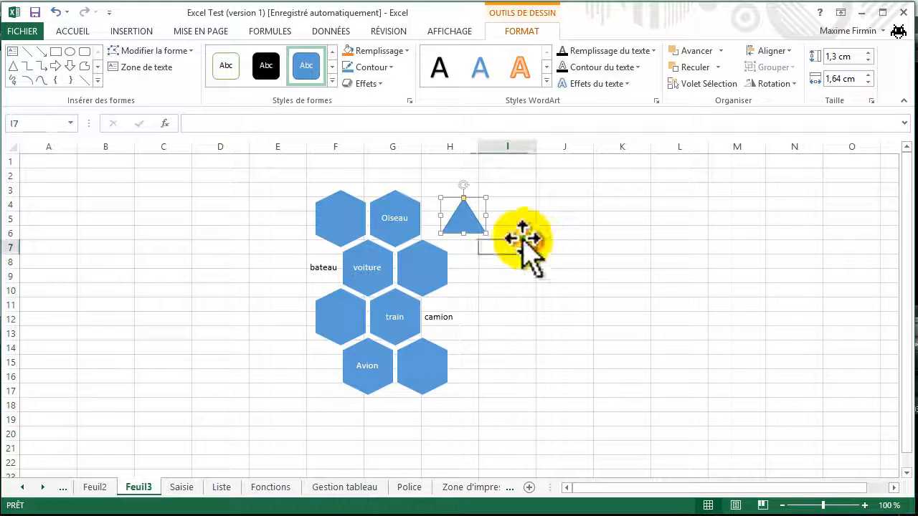
- Change the empty hexagon left of "Oiseau" into the flowchart off-page connector shape
click(410, 205)
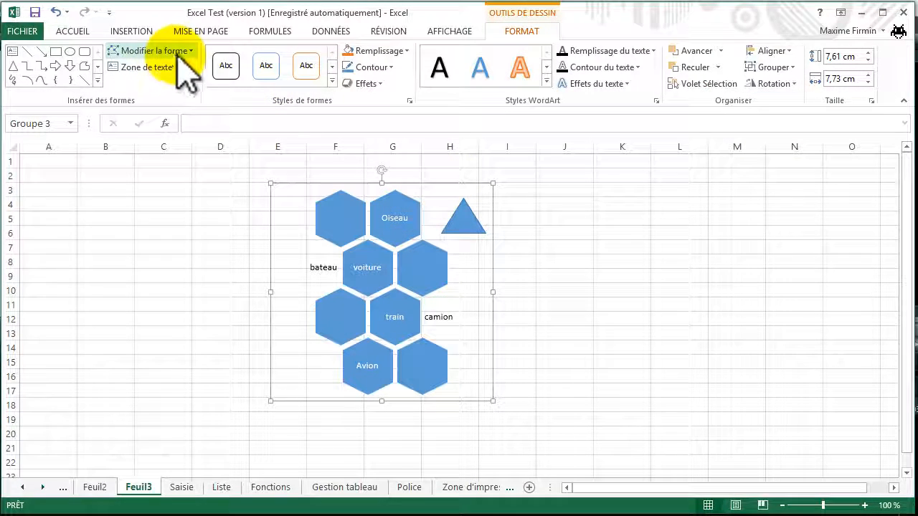
click(325, 206)
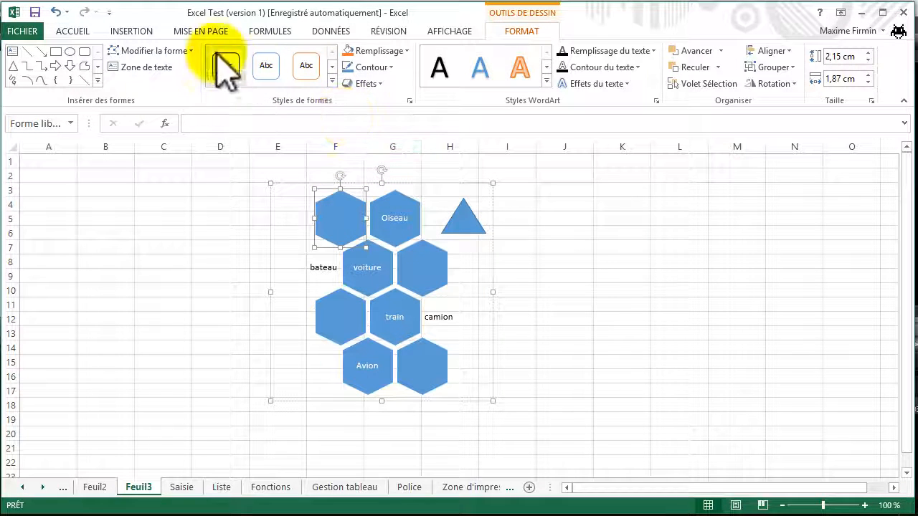
click(190, 51)
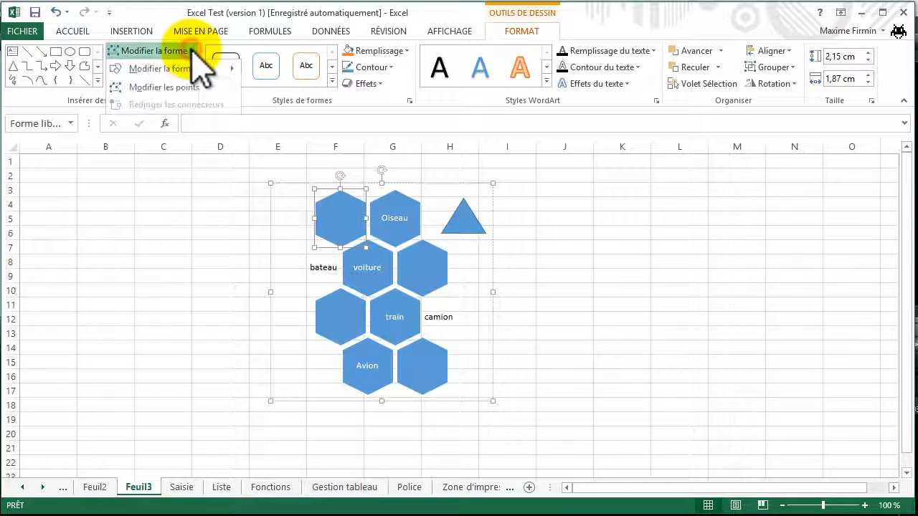
mouse_move(214, 65)
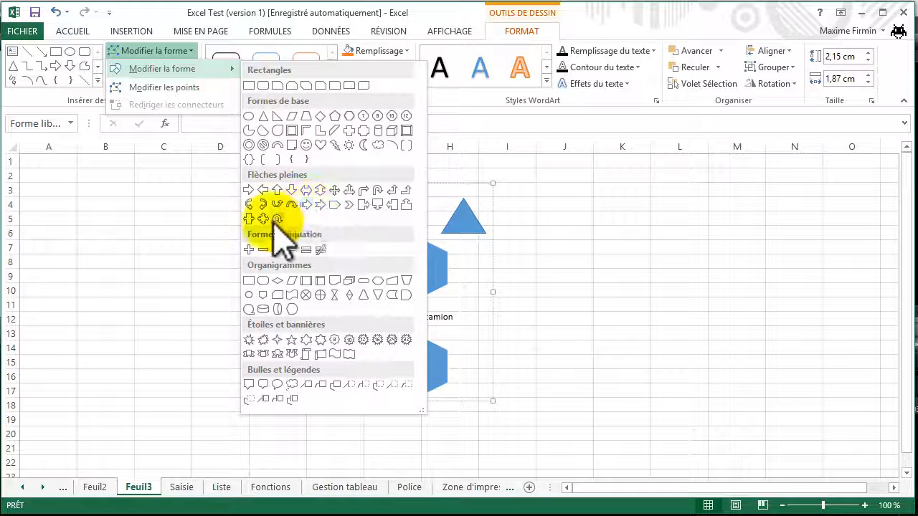
click(264, 295)
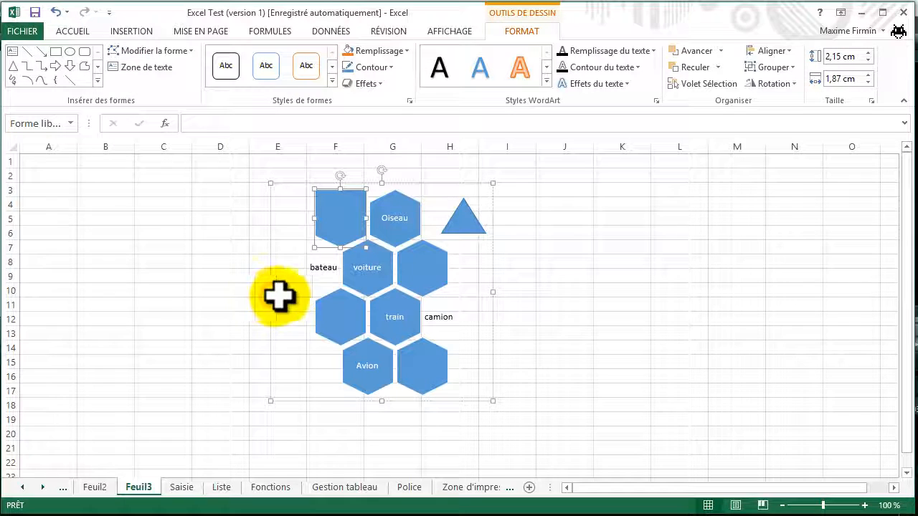
click(486, 249)
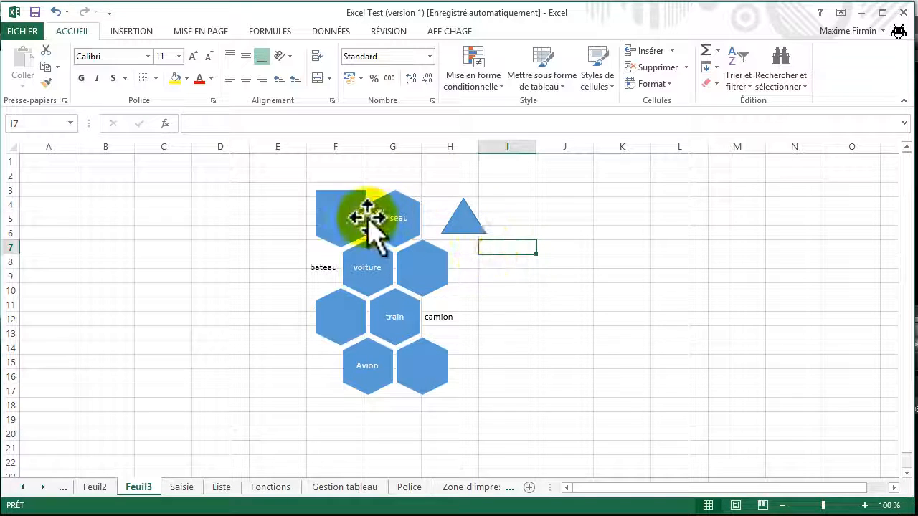
- Add a text box reading "bonjour" left of the hexagon group and widen it so the word fits on one line
drag(358, 224, 343, 240)
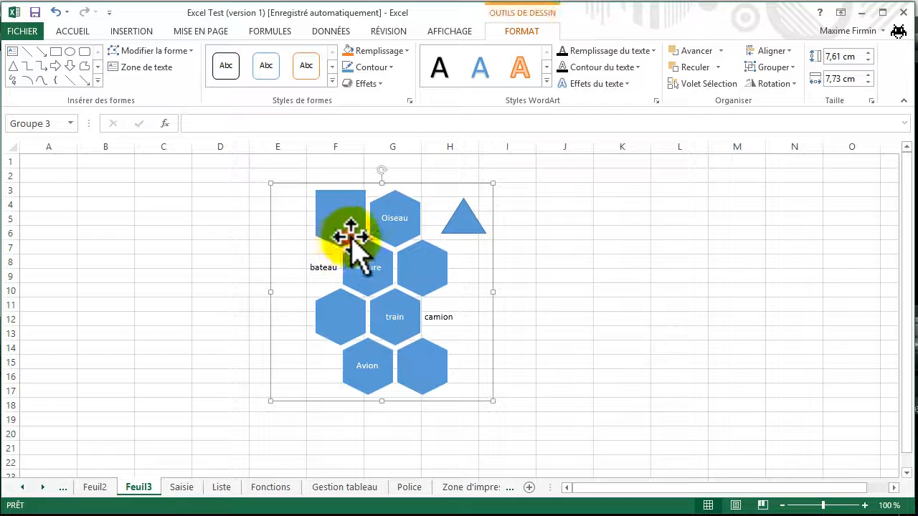
click(163, 67)
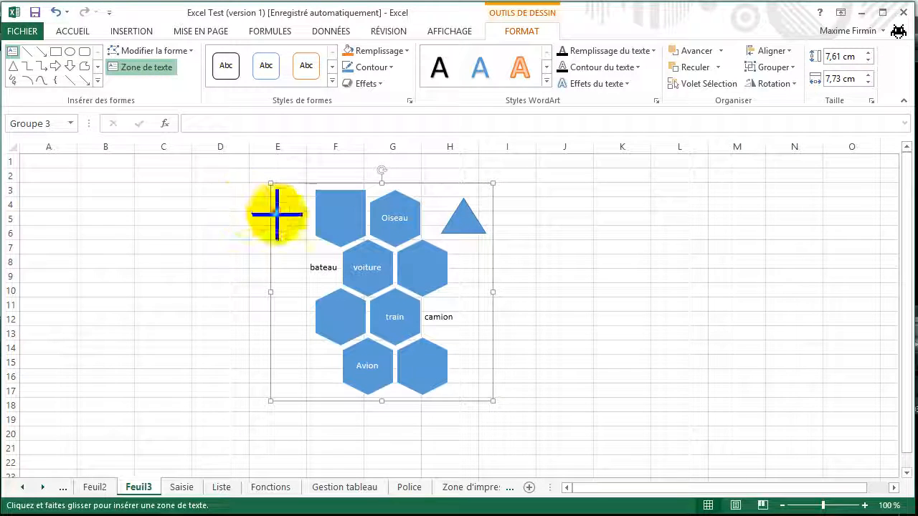
drag(276, 213, 293, 231)
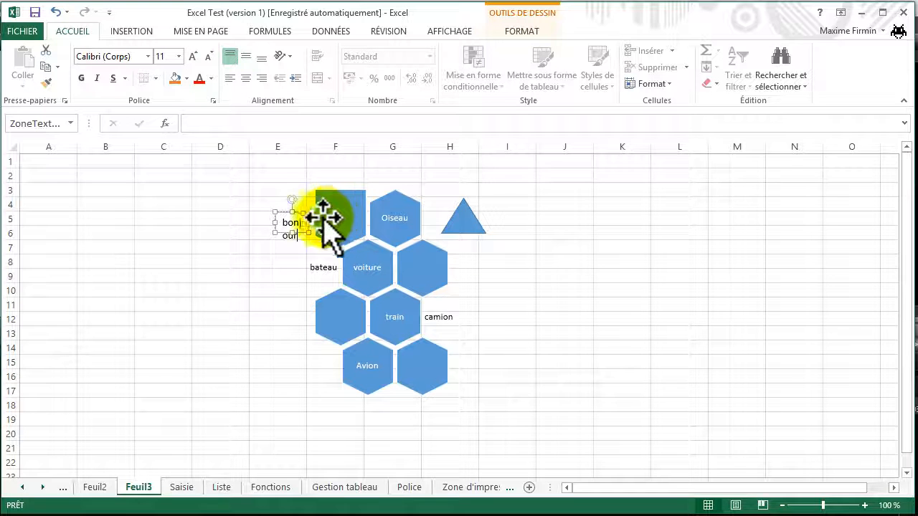
drag(275, 222, 244, 222)
click(468, 246)
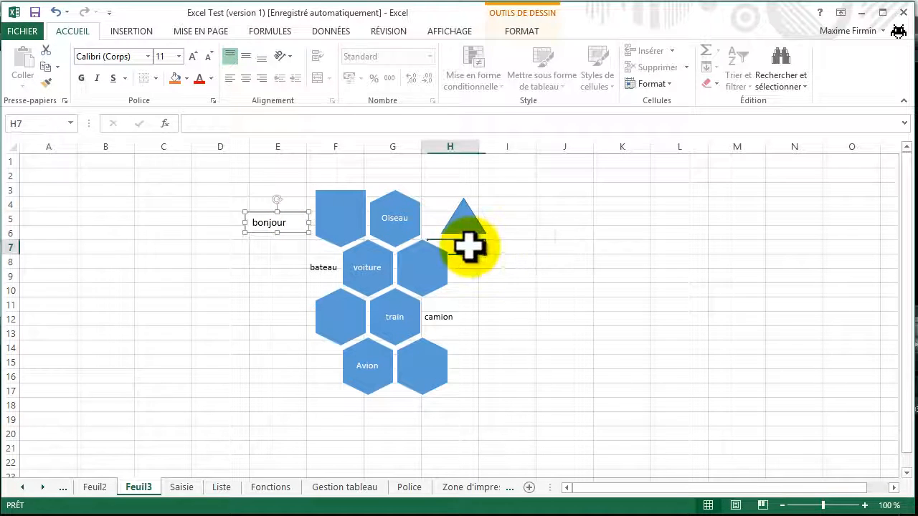
click(404, 189)
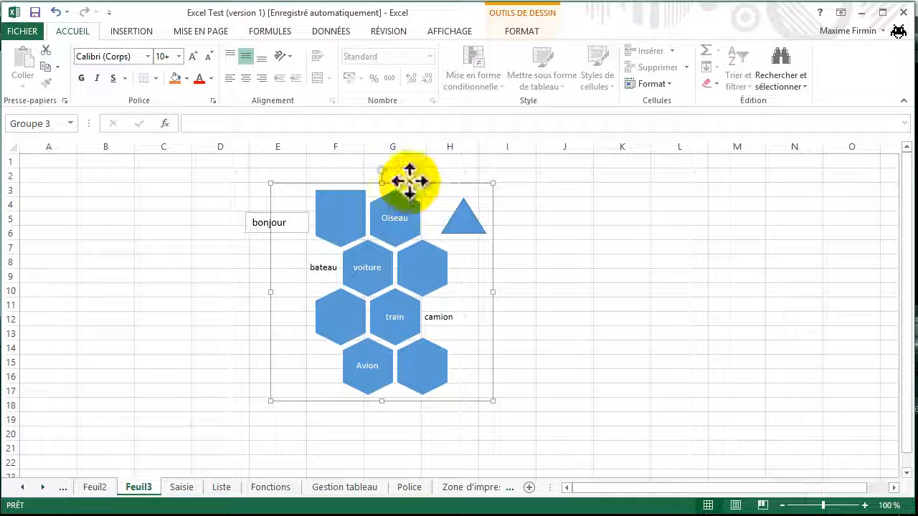
click(508, 31)
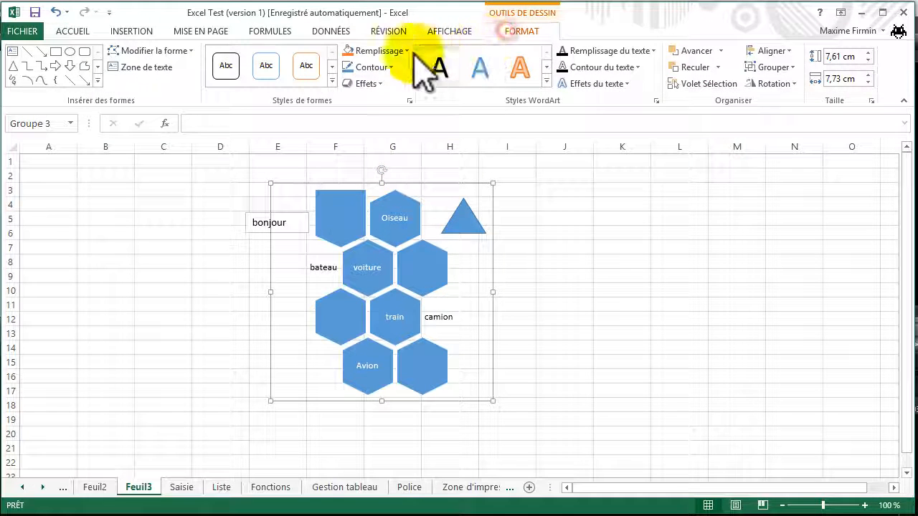
click(226, 68)
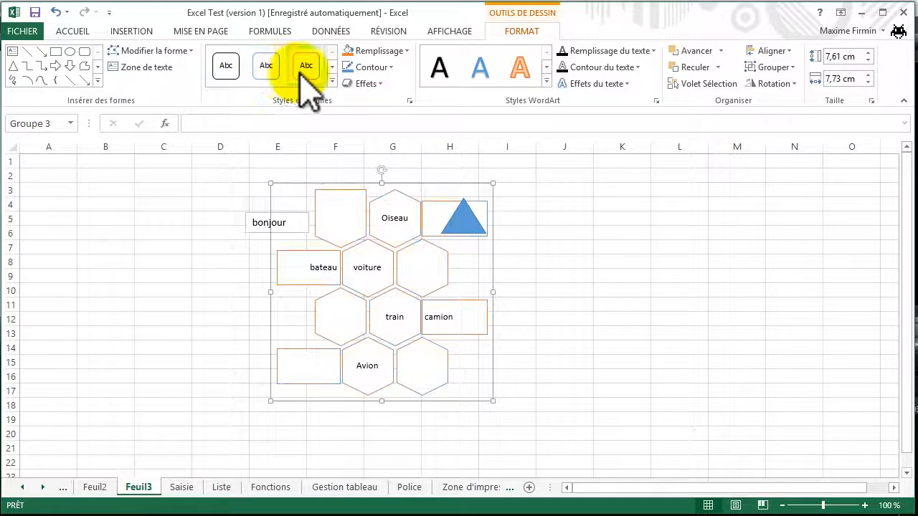
click(332, 81)
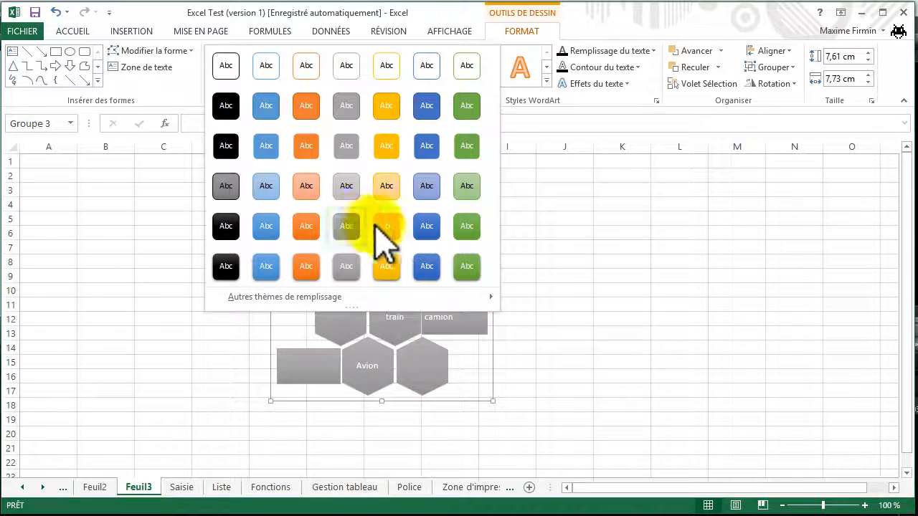
click(149, 218)
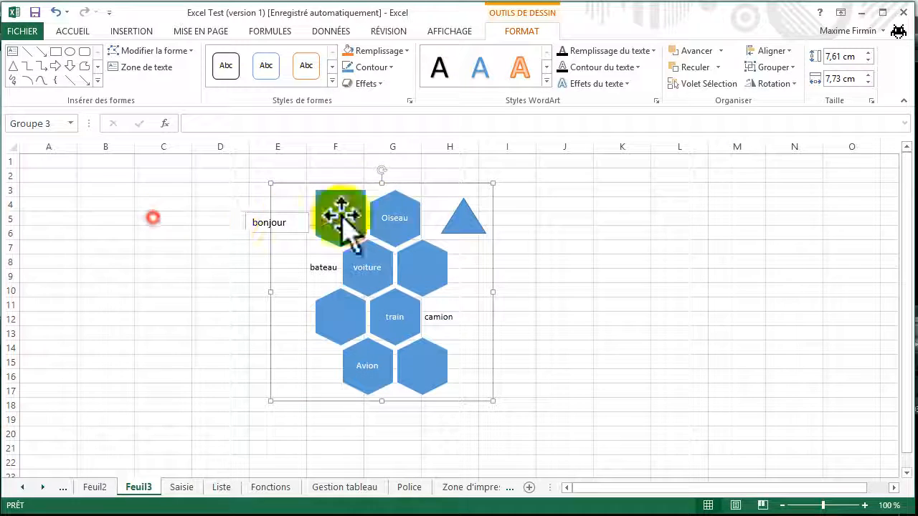
- Move the hexagon group to columns J–N and place the triangle and the "bonjour" text box around column B
drag(406, 184, 702, 194)
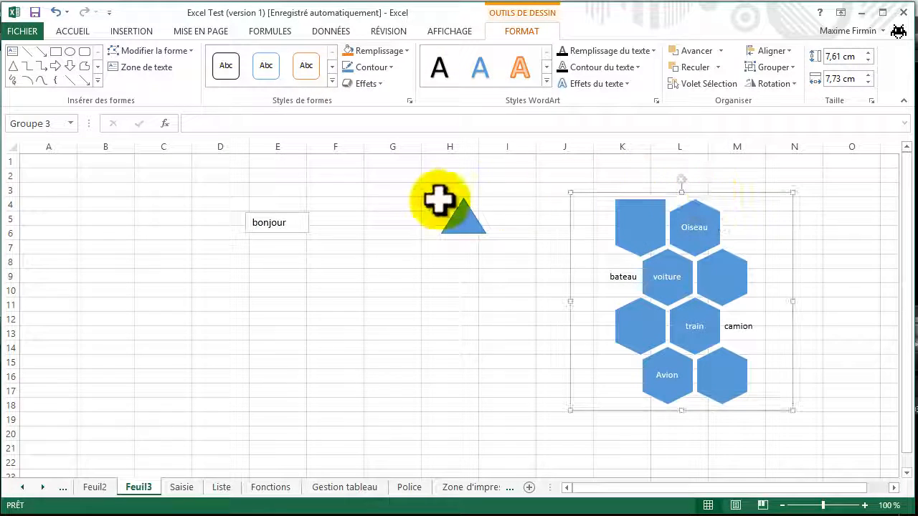
drag(450, 224, 124, 335)
drag(301, 212, 115, 290)
- Apply the light orange shape style with an orange outline to the hexagon group
click(721, 301)
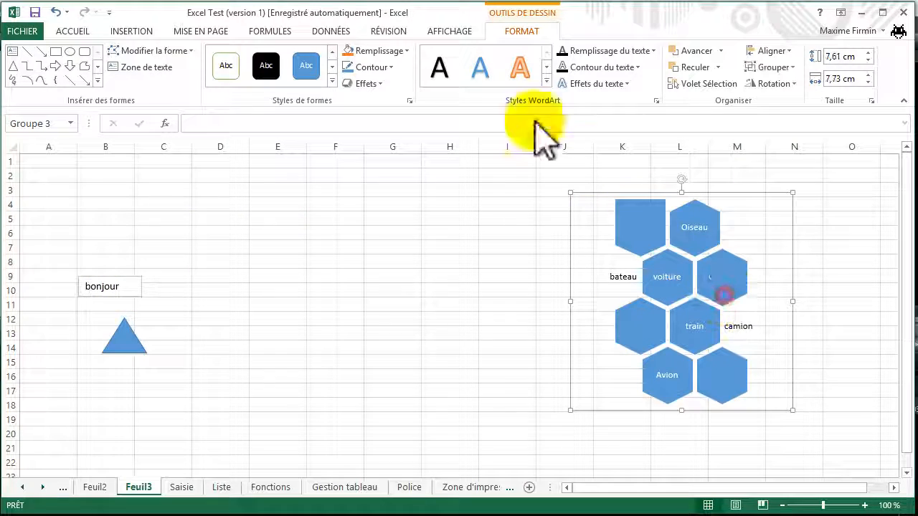
click(335, 81)
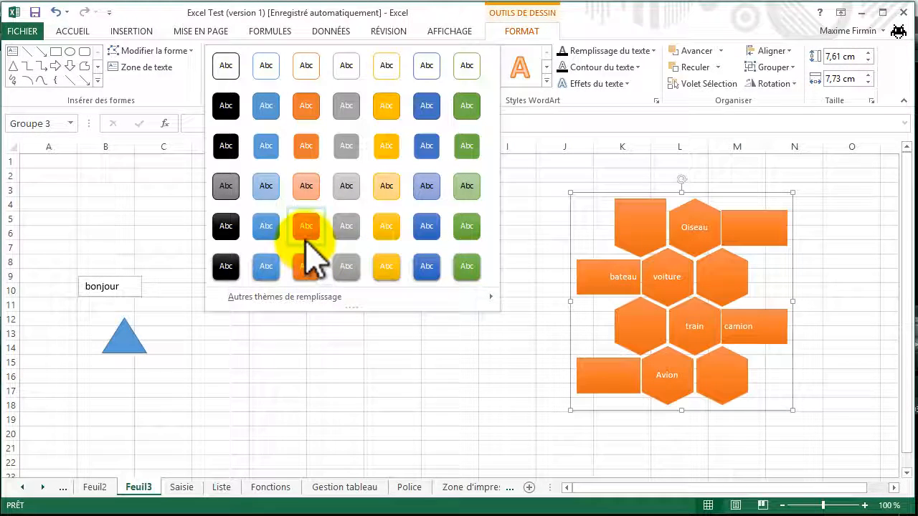
click(307, 185)
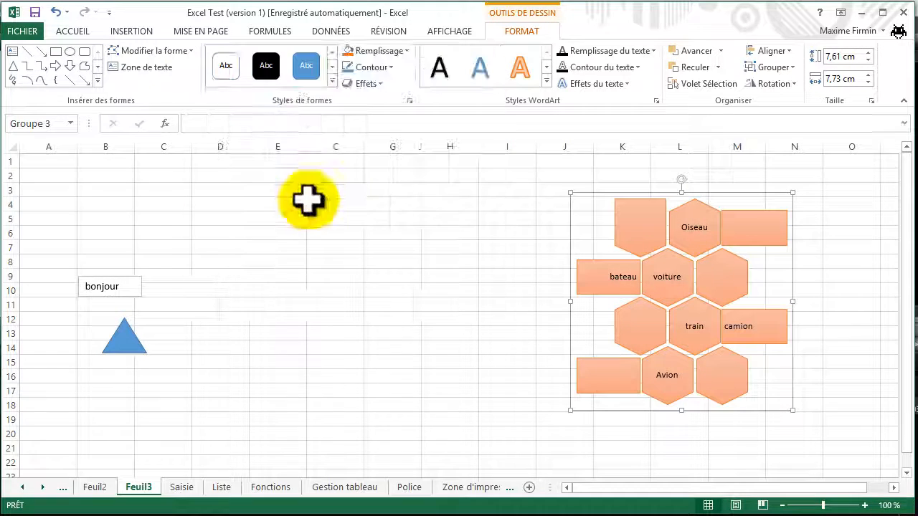
- Set the hexagon group's fill to light blue-grey and its outline to a dark blue theme colour
click(405, 52)
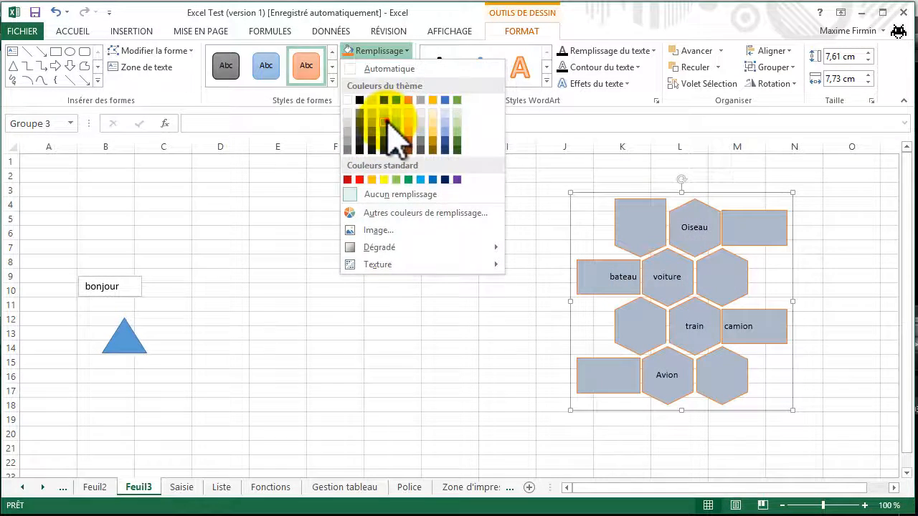
click(387, 122)
click(396, 68)
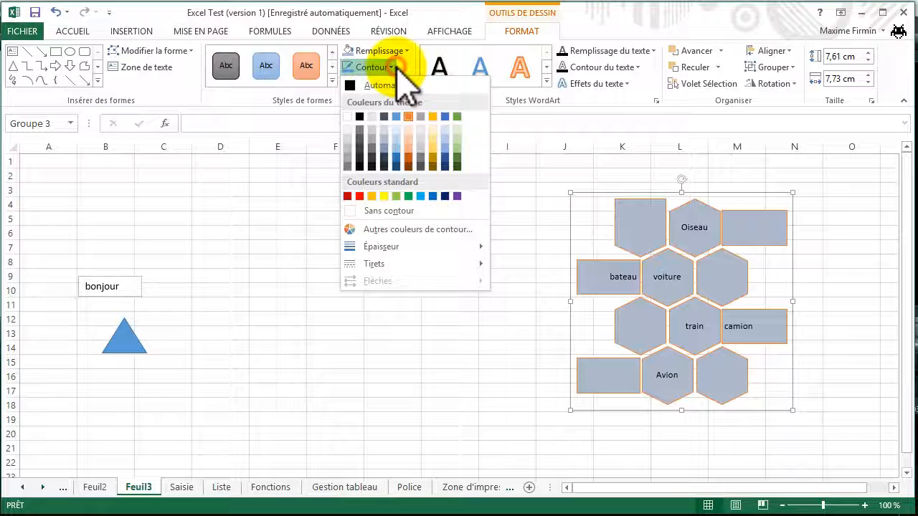
click(391, 158)
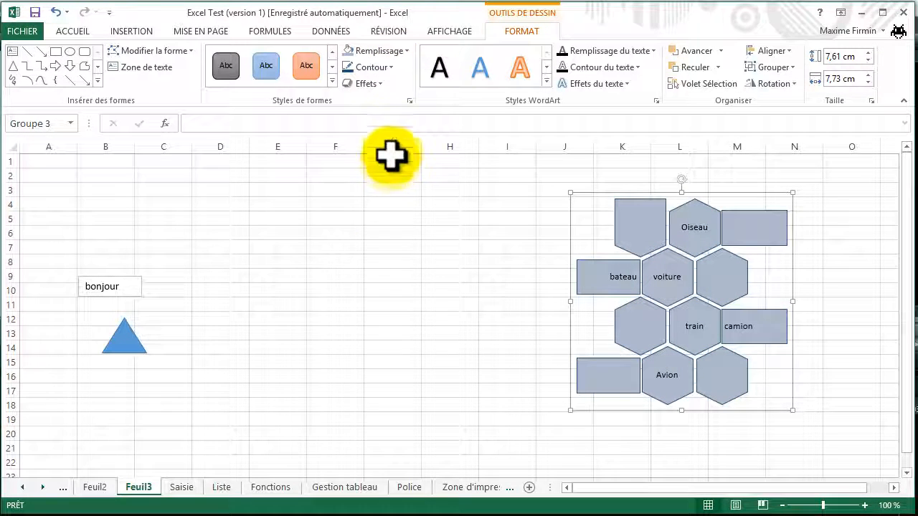
- Add an external shadow offset to the upper right to the hexagon group
click(380, 83)
mouse_move(389, 141)
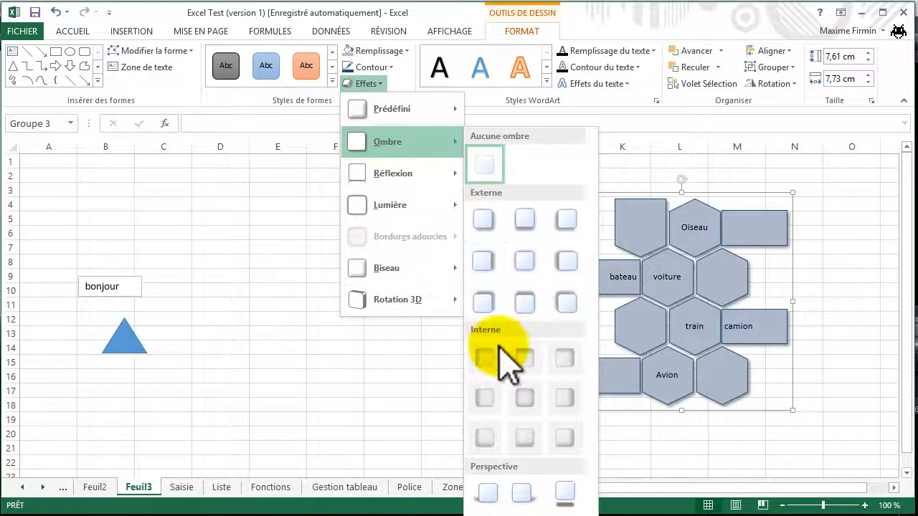
click(483, 303)
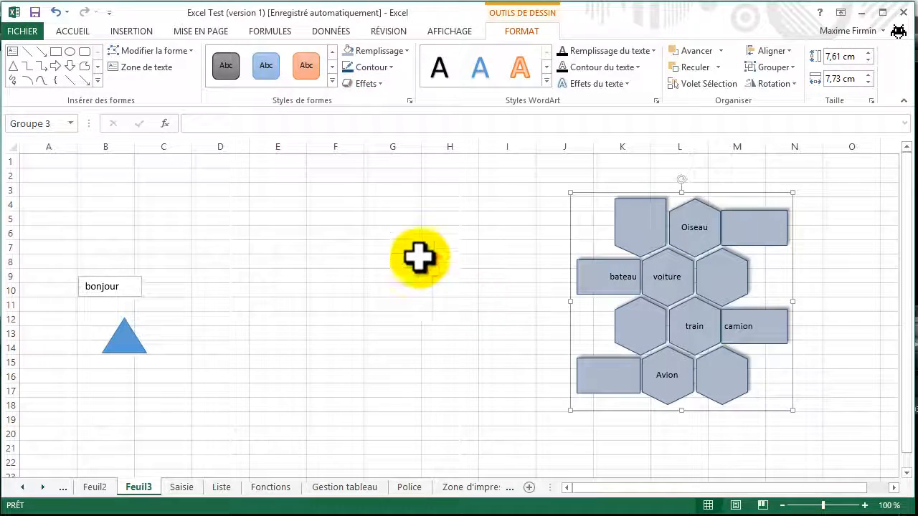
- Give the text in the hexagon group a grey fill and an orange outline
click(548, 82)
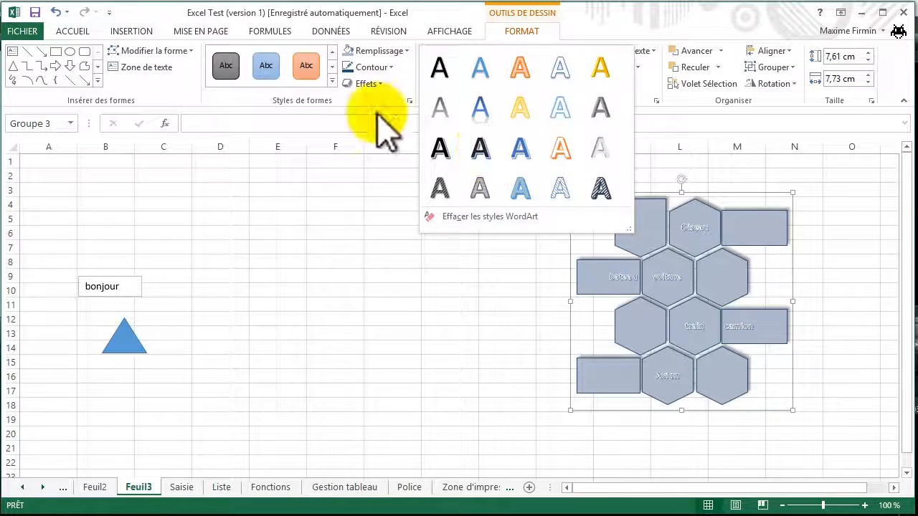
click(528, 36)
click(654, 52)
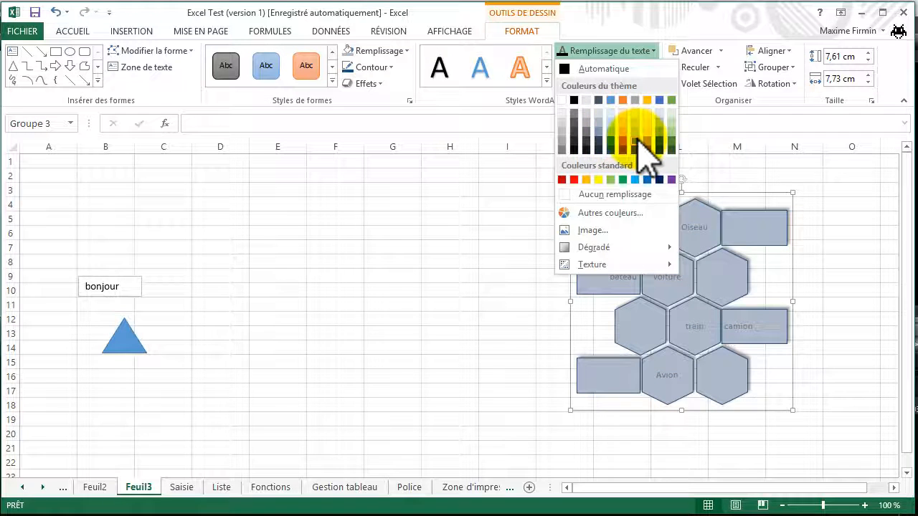
click(641, 147)
click(638, 67)
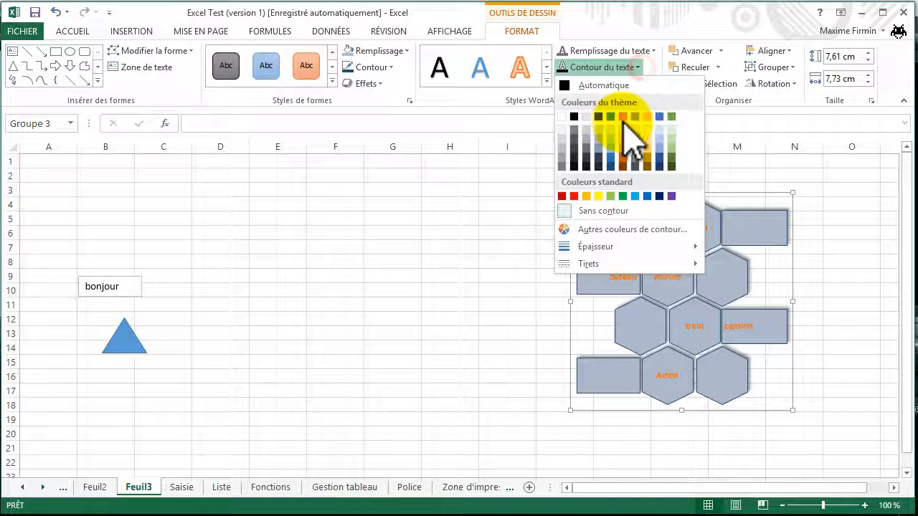
click(624, 117)
- Apply a reflection effect to the text in the hexagon group and deselect the group
click(598, 83)
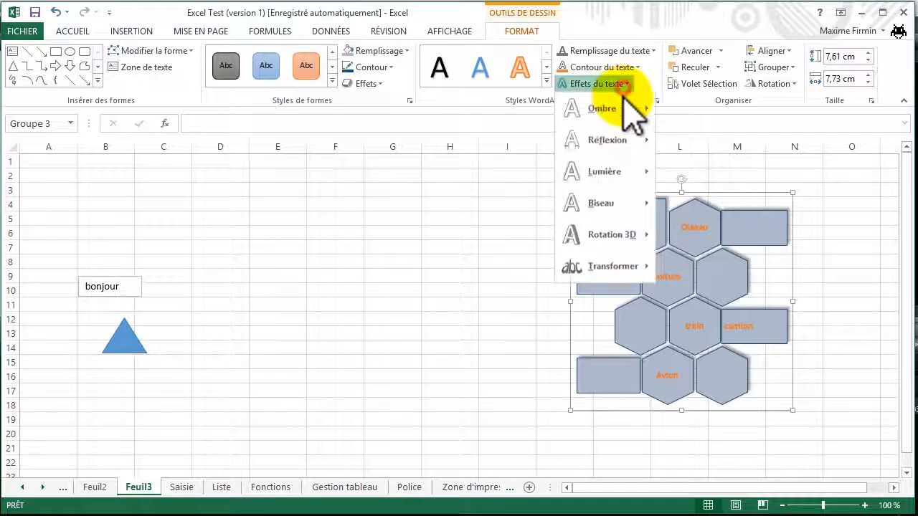
mouse_move(606, 144)
click(680, 208)
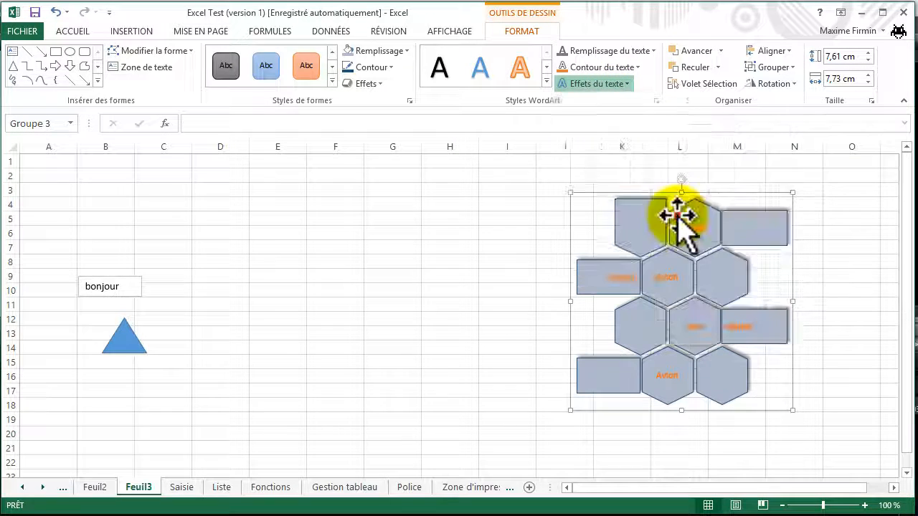
click(459, 261)
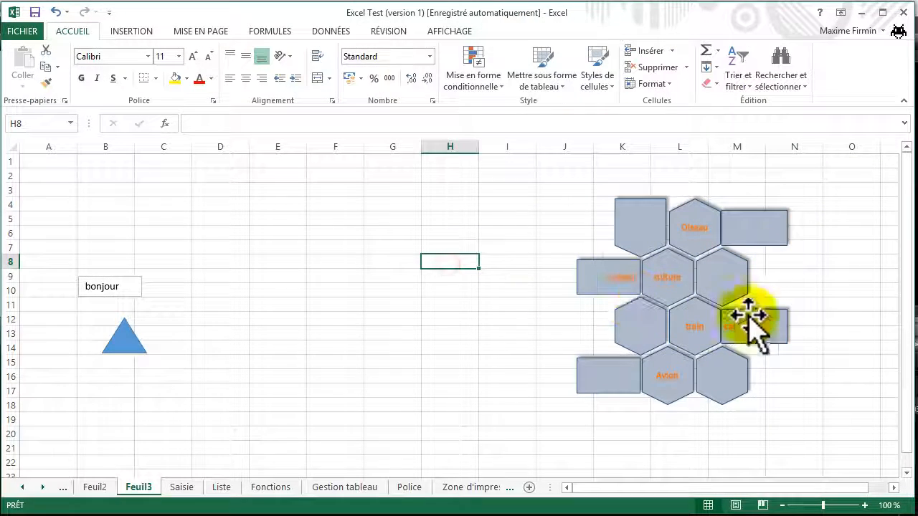
- Zoom the sheet to 130% to inspect the text effects on the hexagon group, and select the group
click(865, 506)
click(864, 506)
click(864, 505)
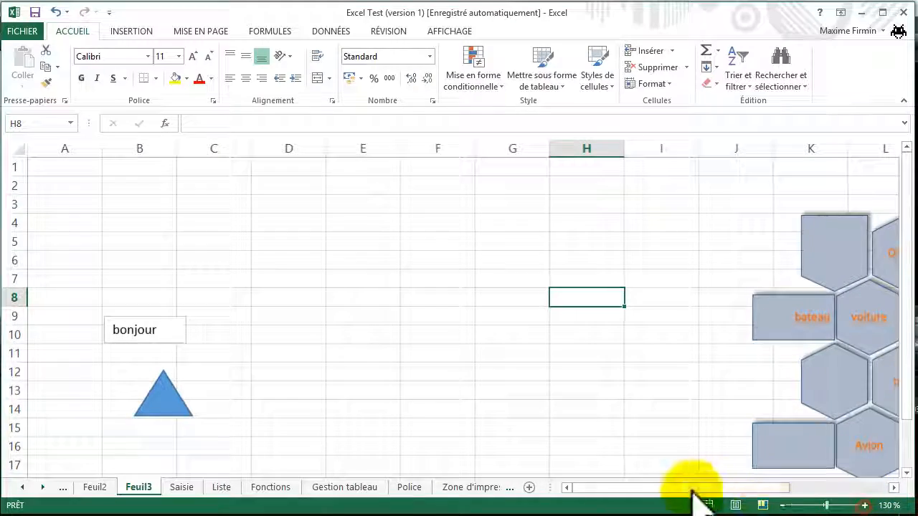
drag(697, 488, 782, 434)
scroll(782, 434, down, 1)
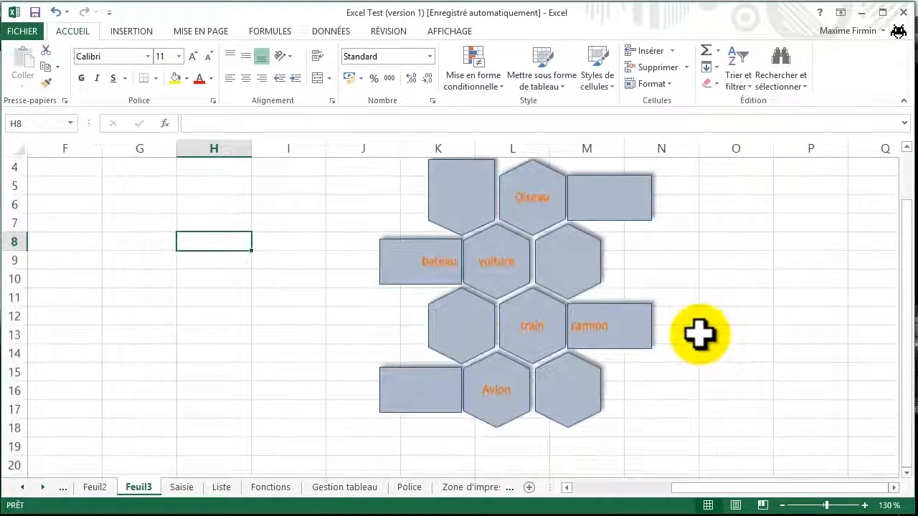
click(581, 193)
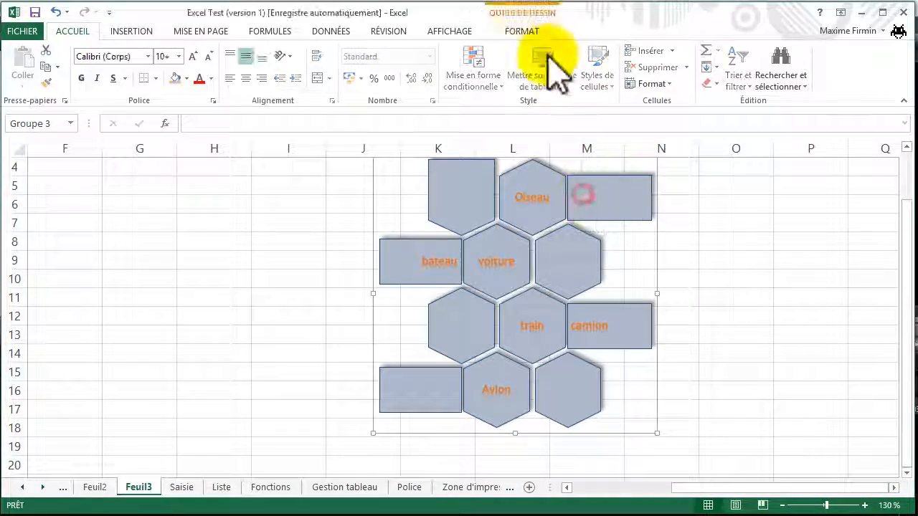
- Open the list of the sheet's drawing objects and select Forme libre 11, Forme libre 9 and Forme libre 15 in turn to locate them
click(524, 31)
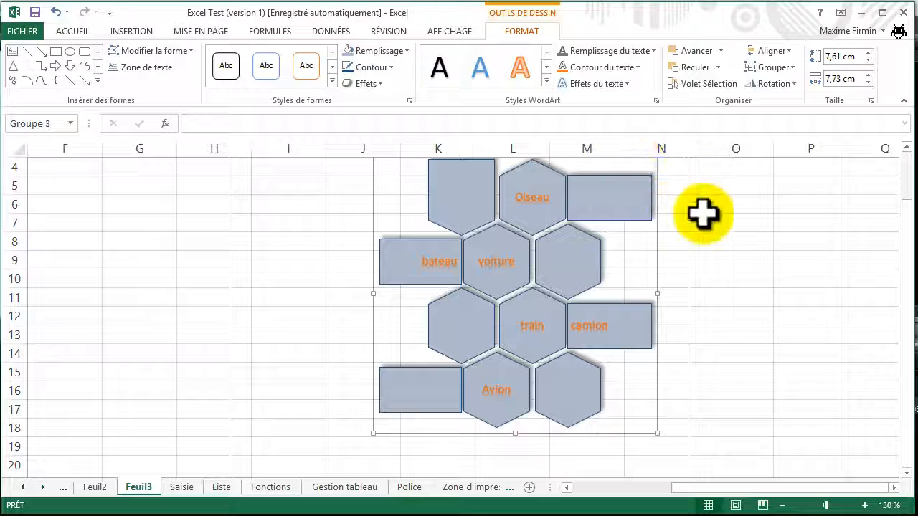
drag(908, 265, 905, 250)
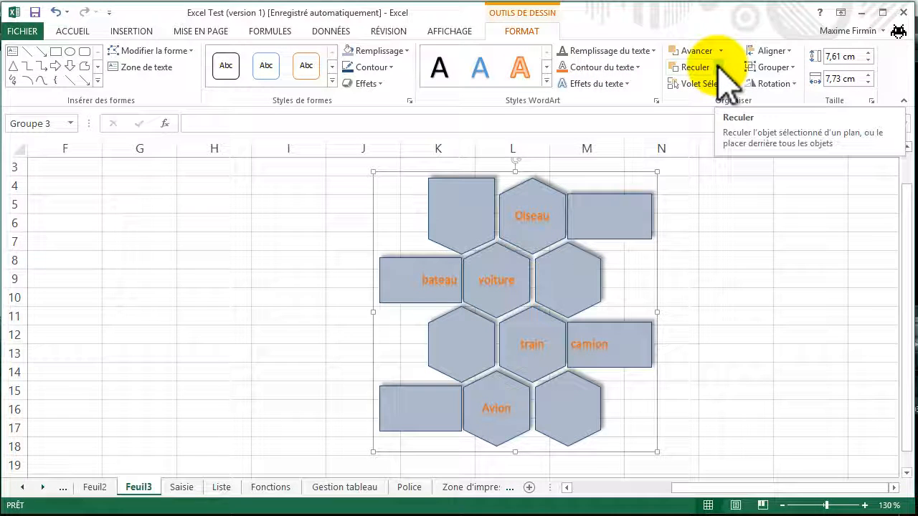
key(Tab)
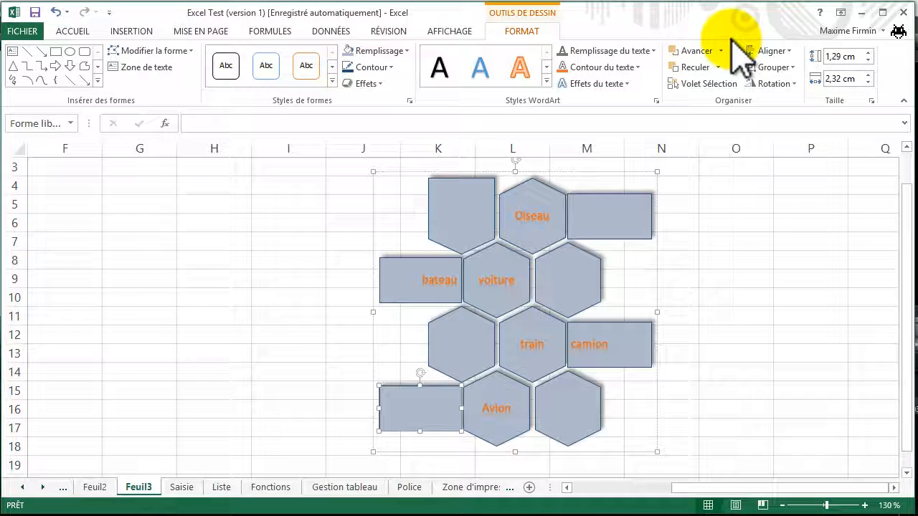
click(706, 84)
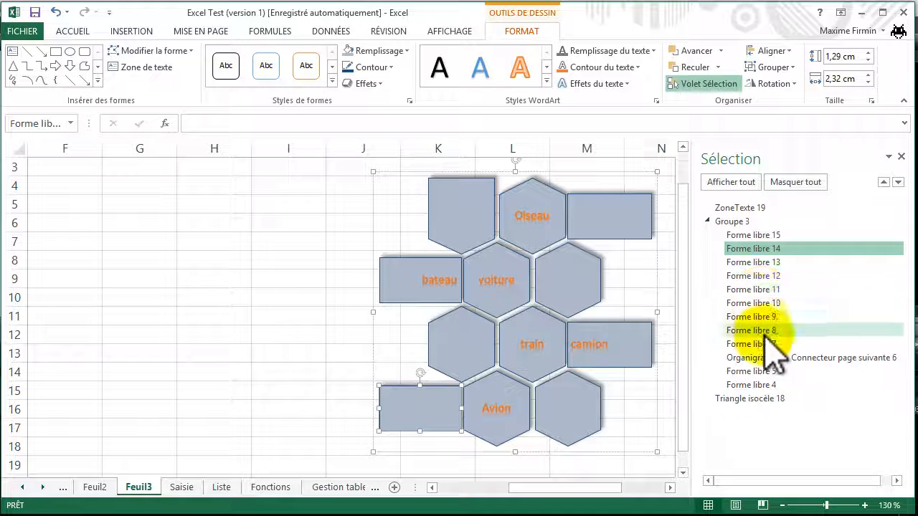
click(768, 289)
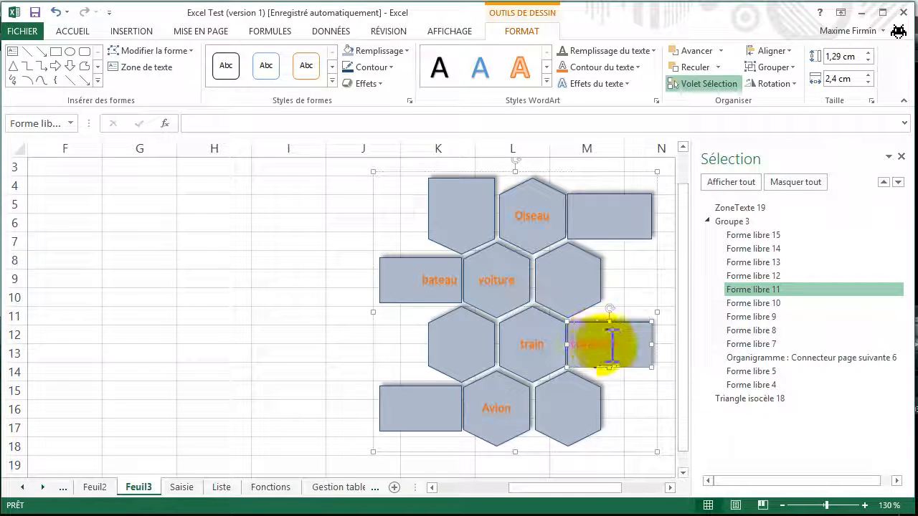
click(771, 317)
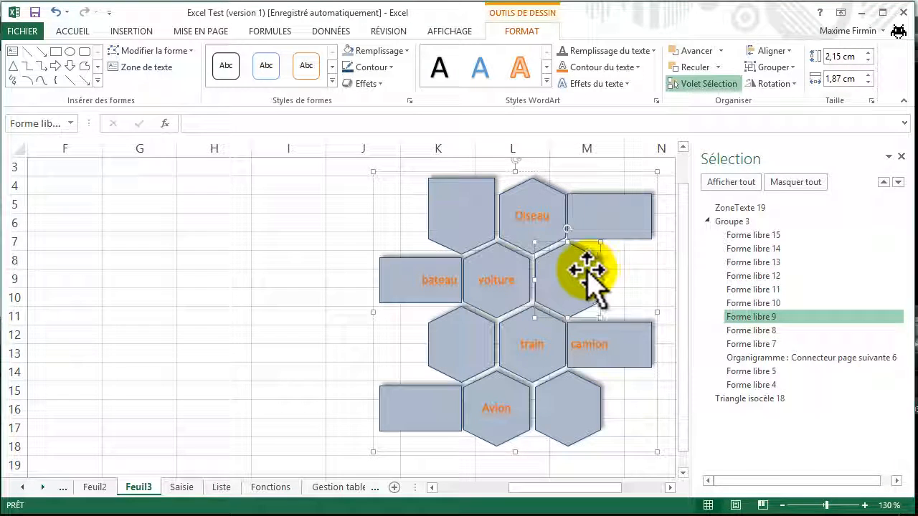
click(753, 235)
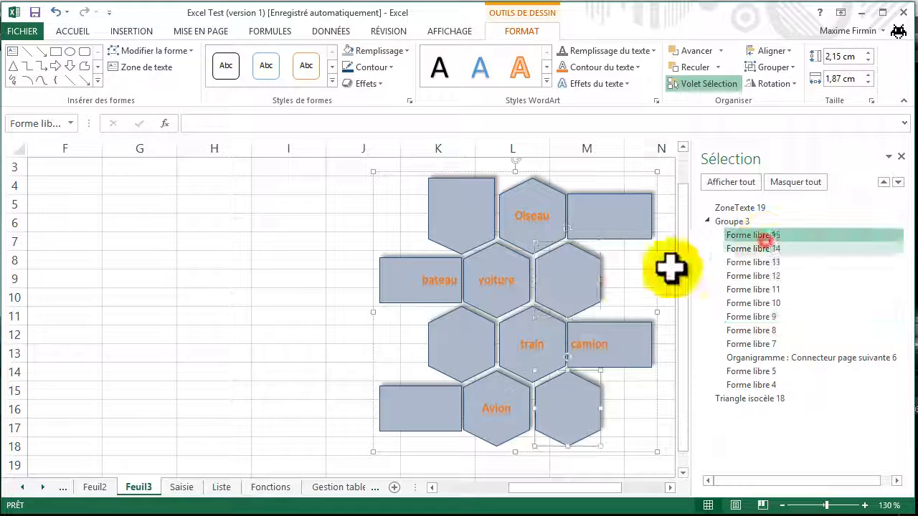
- Locate ZoneTexte 19, the Connecteur page suivante 6 shape, Forme libre 5 and Triangle isocèle 18 from the object list, and close the list
click(735, 209)
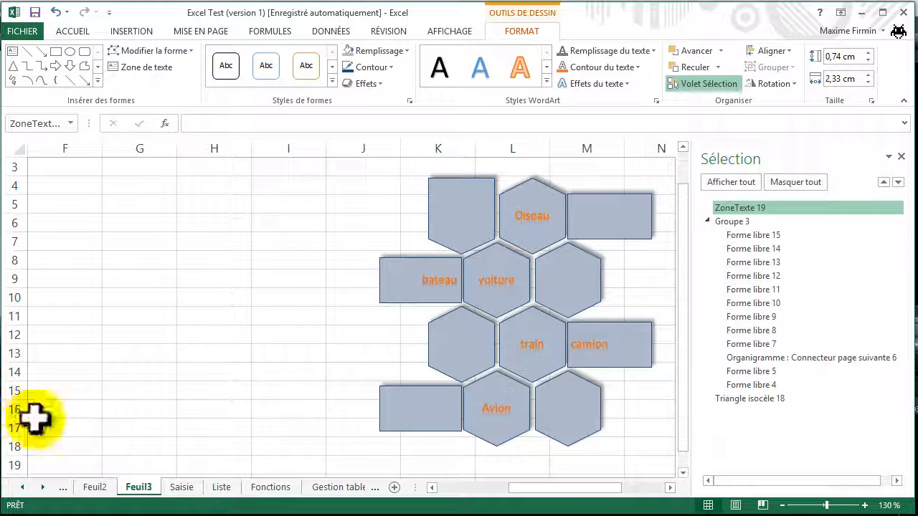
click(842, 358)
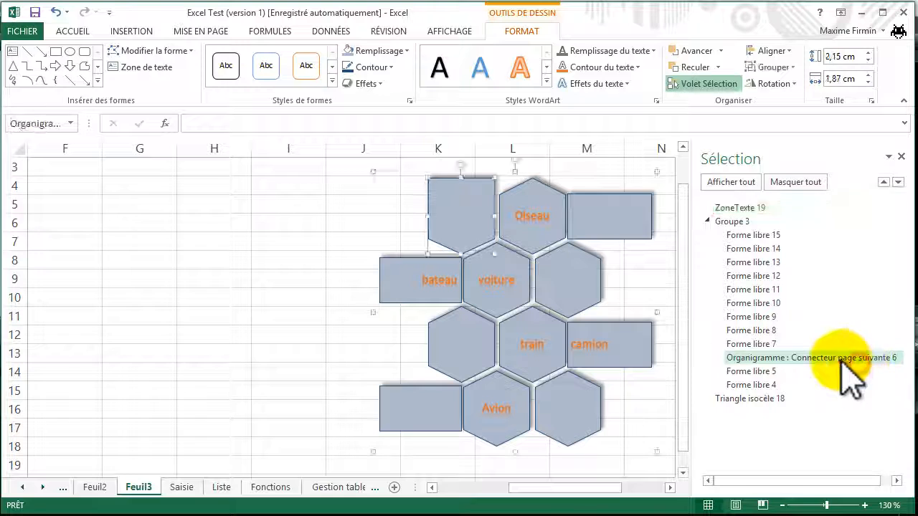
click(773, 372)
click(761, 398)
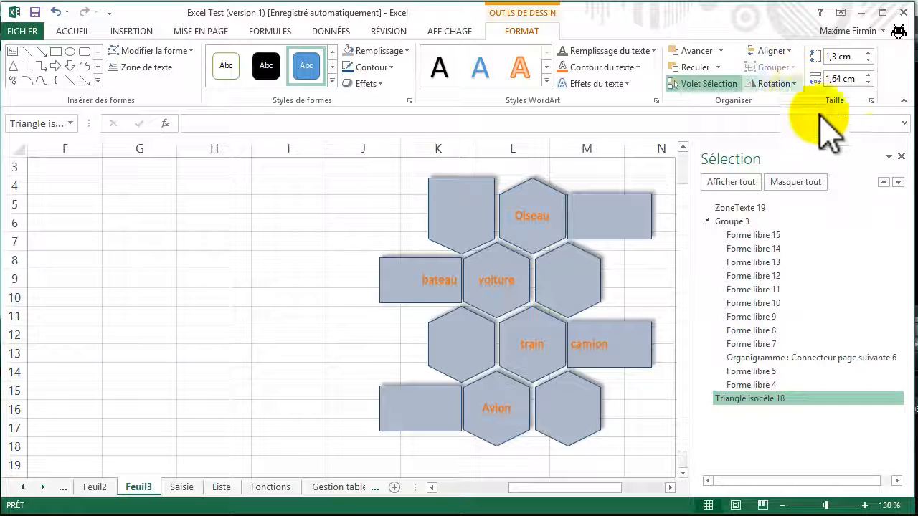
click(901, 157)
- Rotate the whole hexagon group 90° to the right and turn it back 90° to the left
click(640, 206)
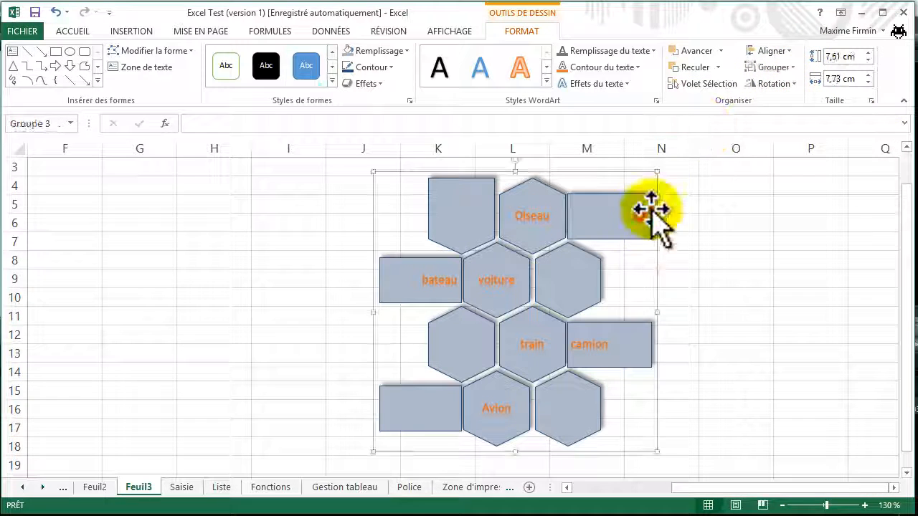
click(783, 85)
click(793, 101)
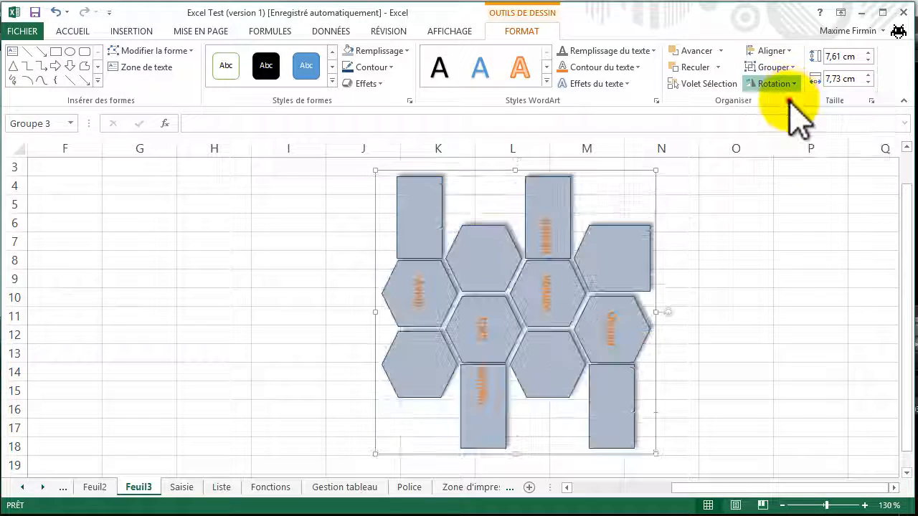
click(776, 84)
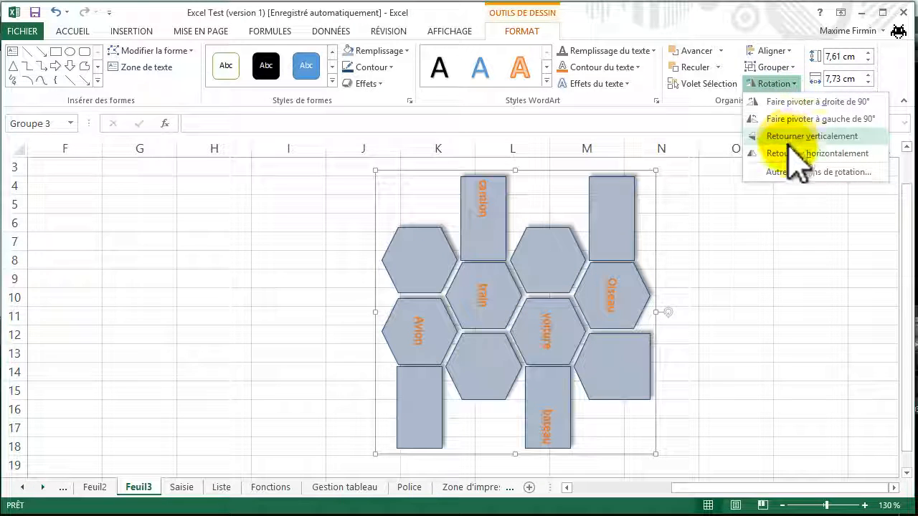
click(802, 120)
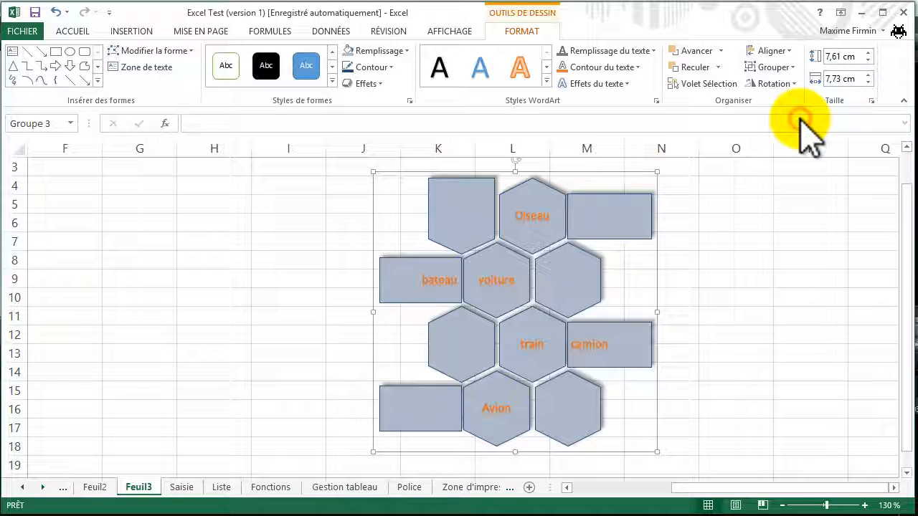
- Reduce the hexagon group to a height of 5,9 cm and a width of 7,1 cm
click(868, 60)
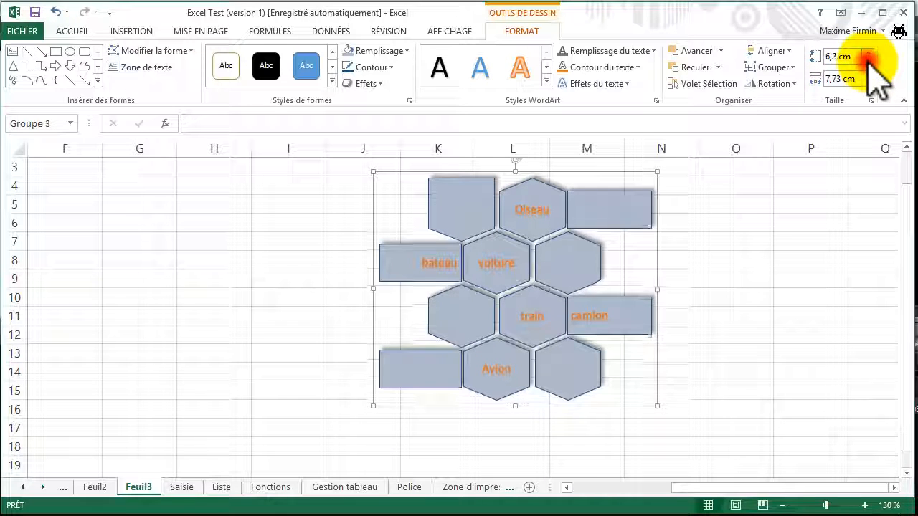
click(870, 84)
click(869, 84)
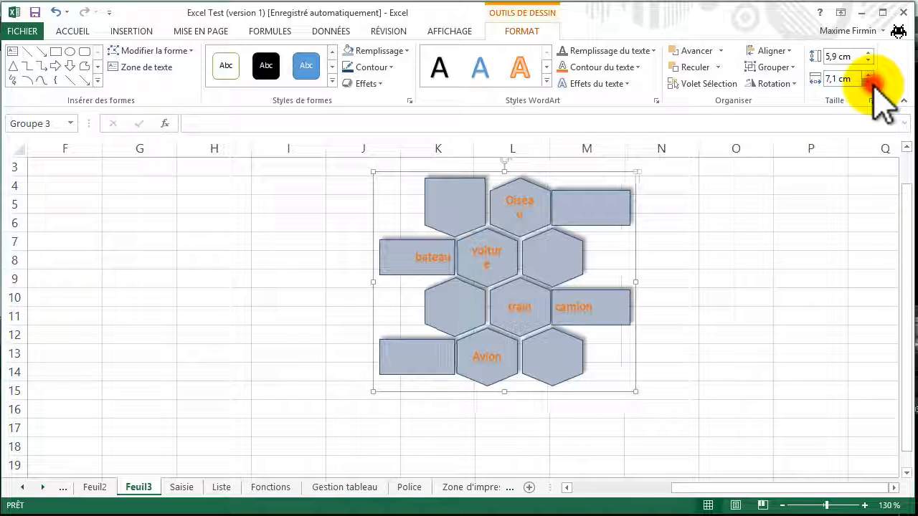